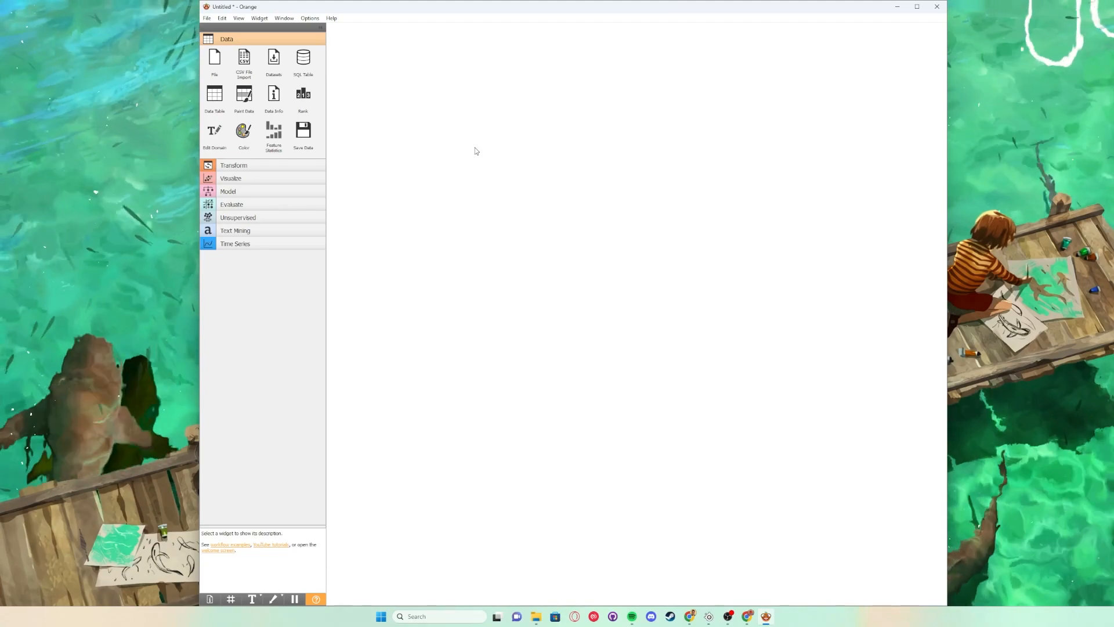
# Step: Add a File widget to the empty canvas and load Student Study Training Data.xlsx into it
pyautogui.rightClick(385, 104)
pyautogui.click(399, 118)
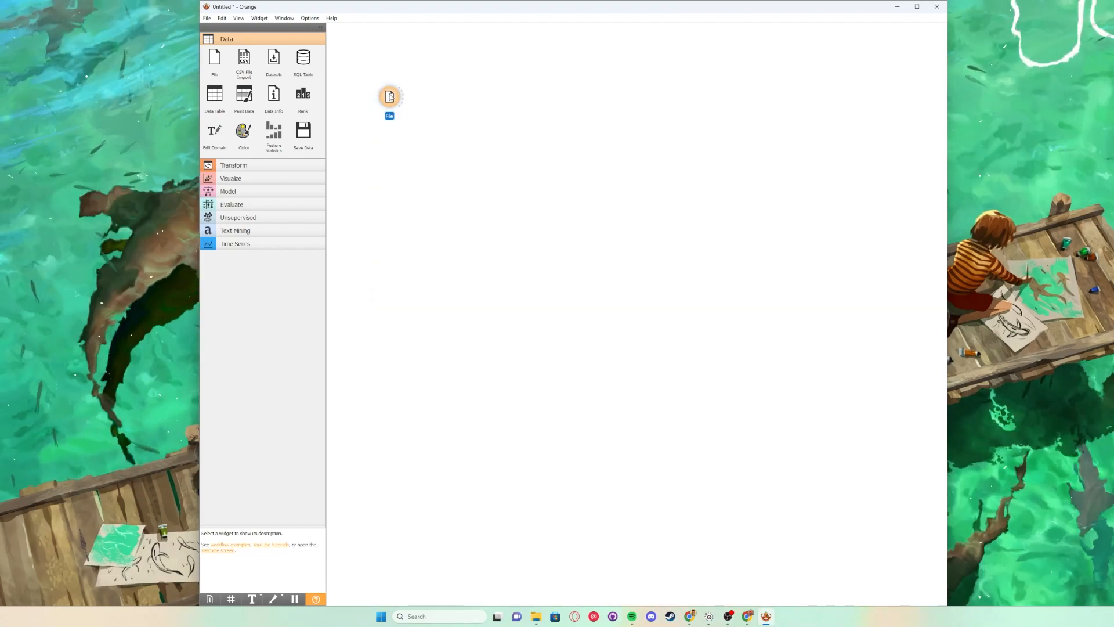
pyautogui.doubleClick(389, 96)
pyautogui.click(617, 228)
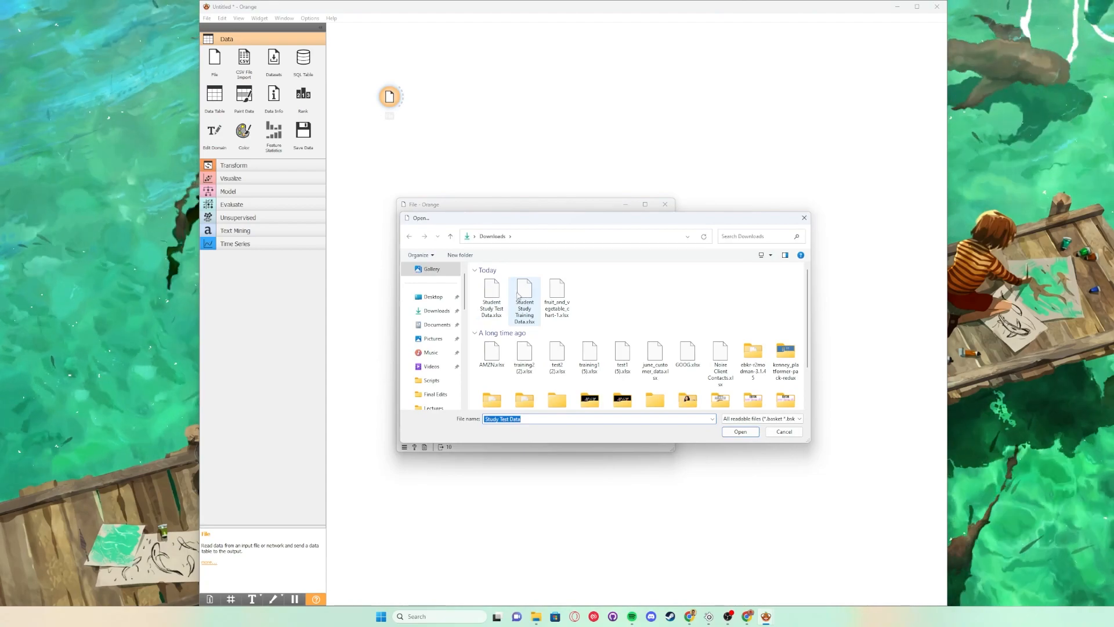
pyautogui.doubleClick(525, 295)
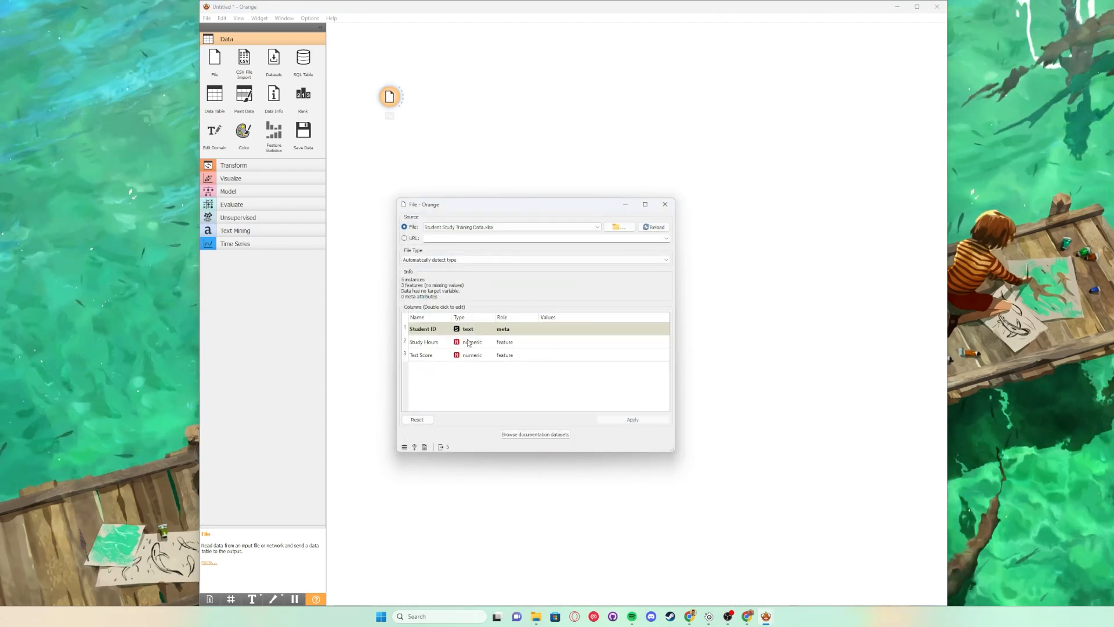
# Step: Review the types and roles of the Study Hours and Test Score columns in the training file, and close its settings
pyautogui.doubleClick(445, 344)
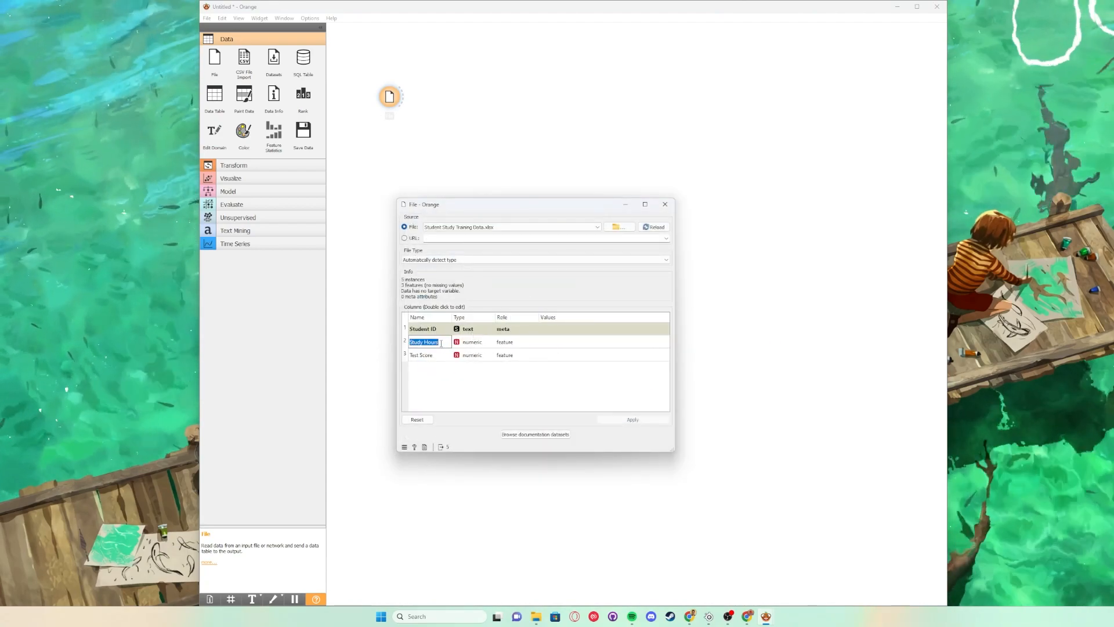
pyautogui.doubleClick(466, 357)
pyautogui.click(514, 369)
pyautogui.doubleClick(457, 356)
pyautogui.click(472, 370)
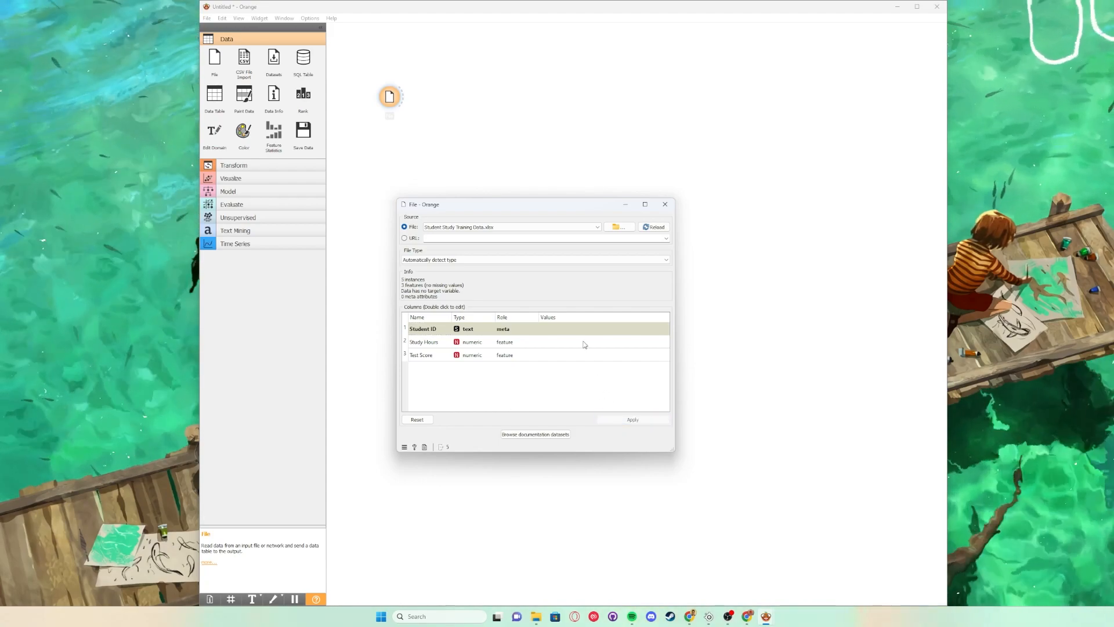
pyautogui.click(664, 204)
# Step: Connect a Data Table widget to the training File widget and view the training rows in it
pyautogui.moveTo(399, 98); pyautogui.dragTo(444, 78)
pyautogui.click(464, 93)
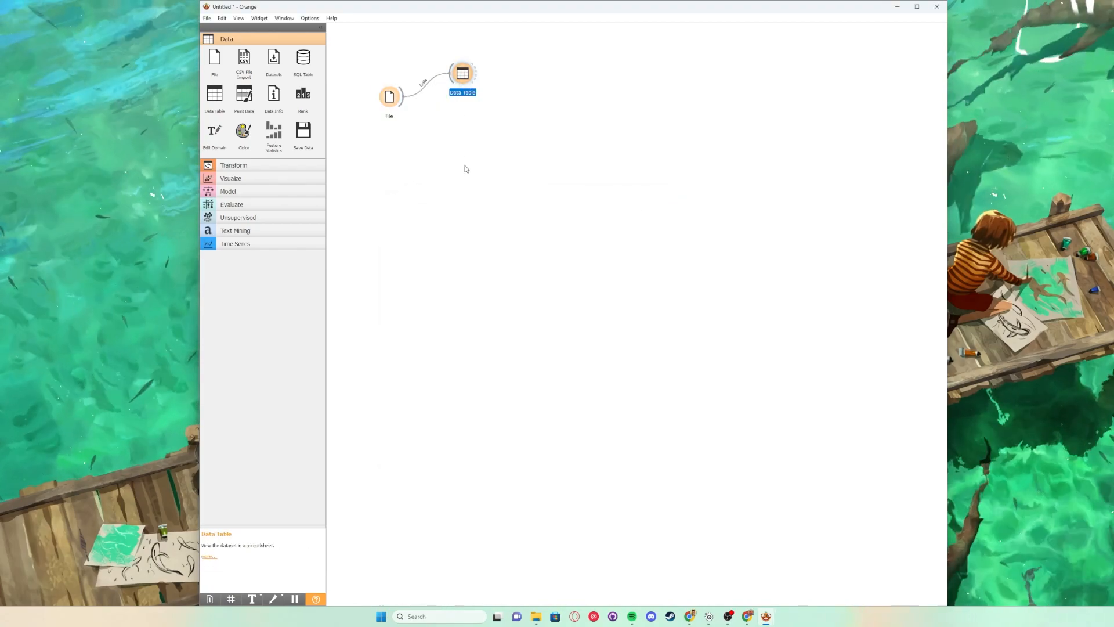
pyautogui.doubleClick(467, 80)
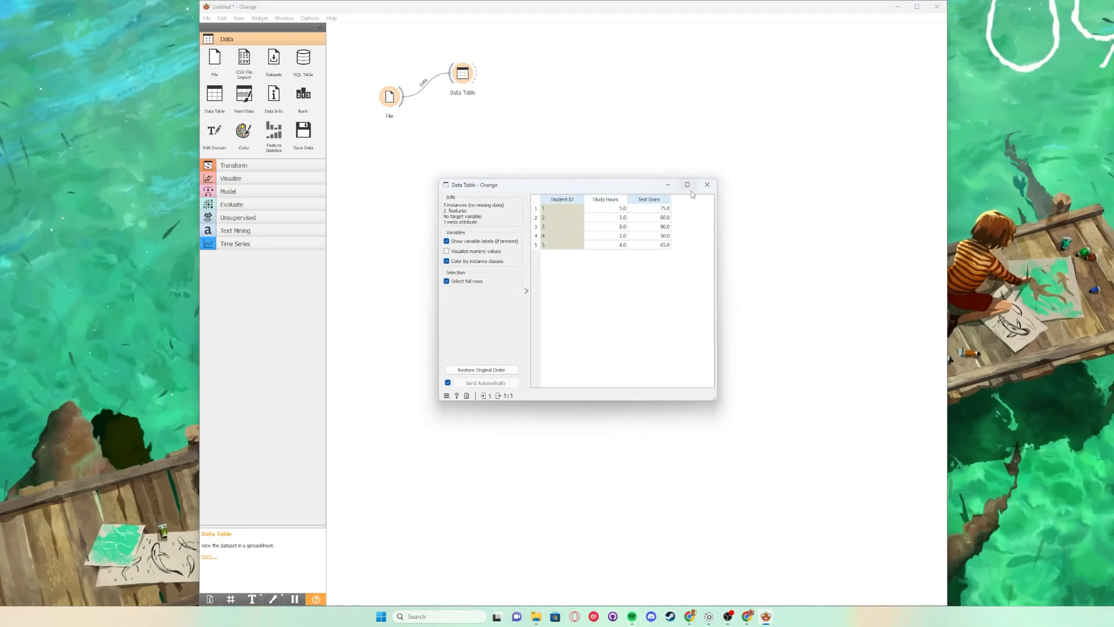
pyautogui.click(707, 185)
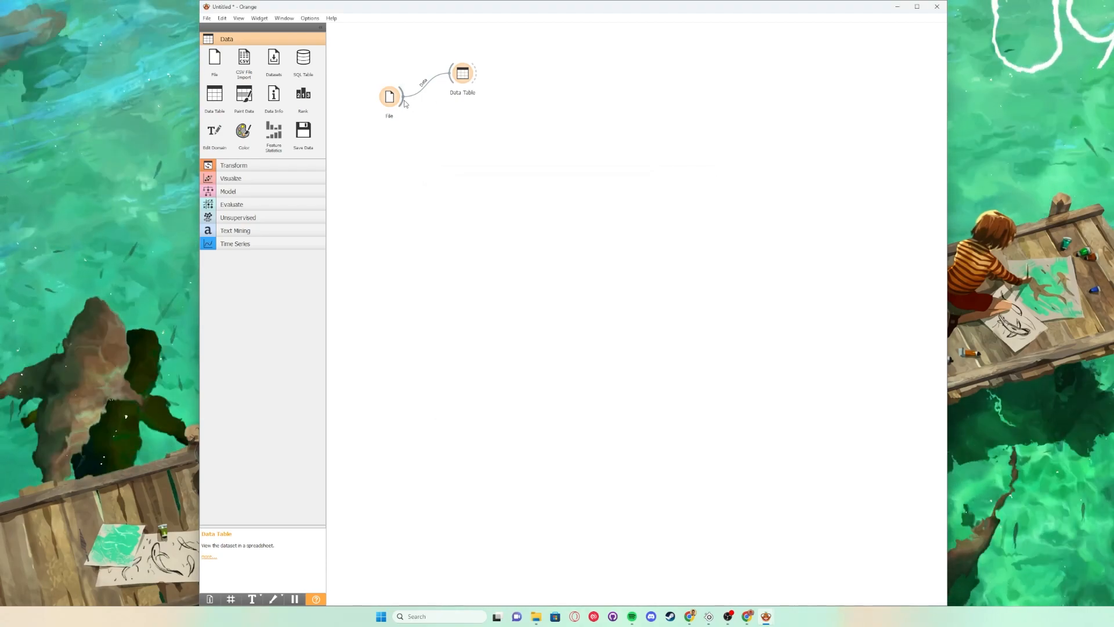
# Step: Connect a Select Columns widget to the training File, with Study Hours as feature, Test Score as target and Student ID as meta
pyautogui.moveTo(405, 103); pyautogui.dragTo(504, 144)
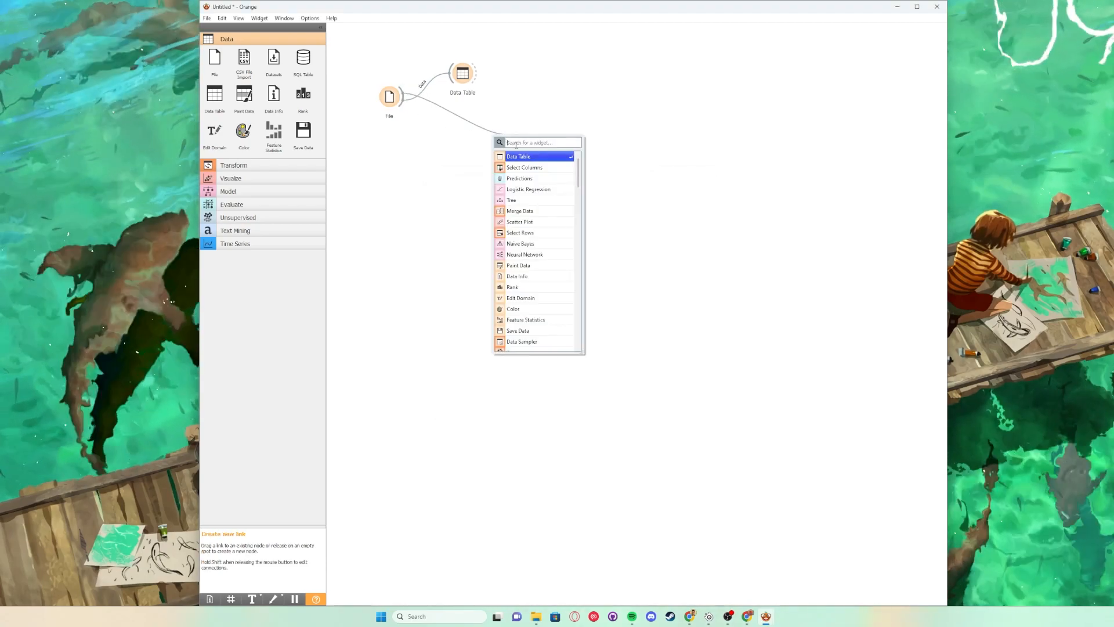
pyautogui.click(519, 167)
pyautogui.doubleClick(519, 135)
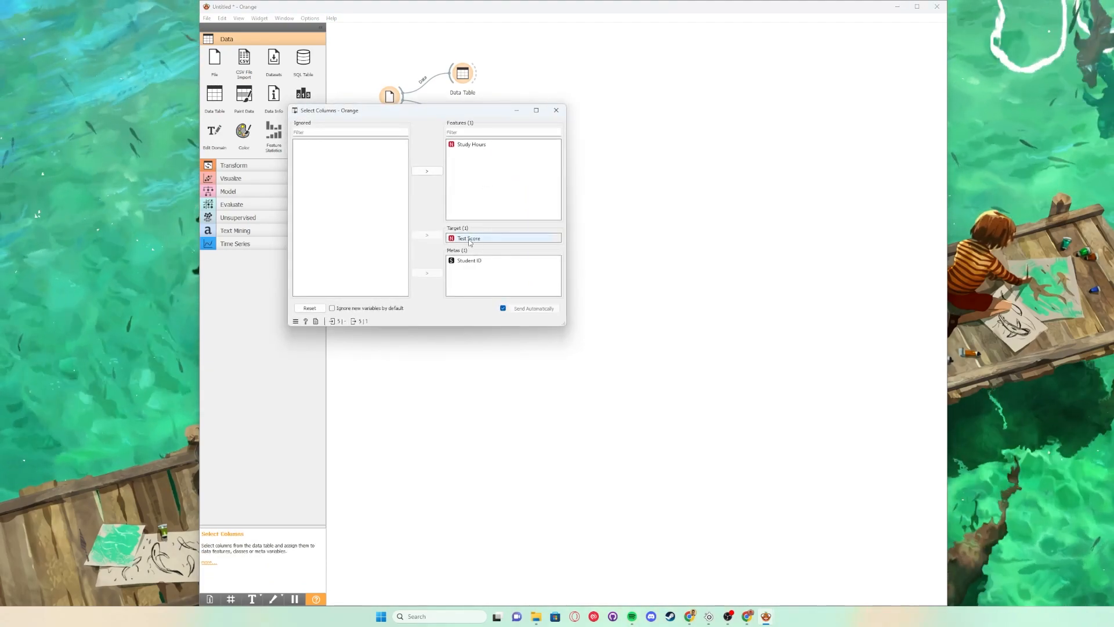
pyautogui.moveTo(476, 119); pyautogui.dragTo(455, 120)
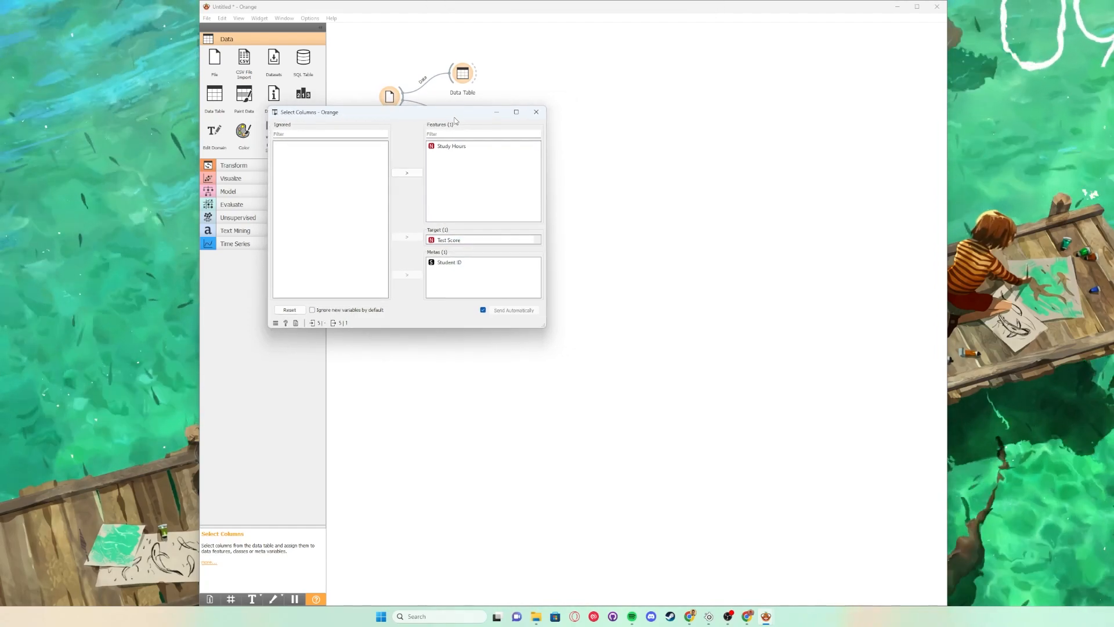
pyautogui.moveTo(455, 120); pyautogui.dragTo(446, 153)
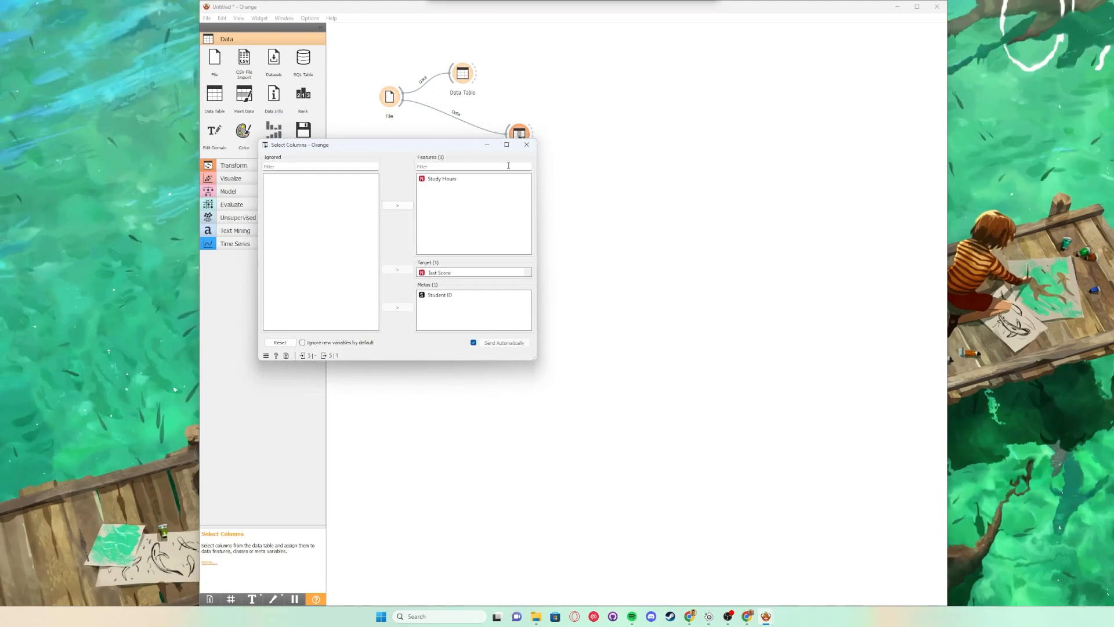
pyautogui.click(527, 144)
# Step: Chain a Linear Regression widget and a Predictions widget after Select Columns, and check the regression's settings
pyautogui.moveTo(532, 134); pyautogui.dragTo(708, 218)
pyautogui.click(631, 195)
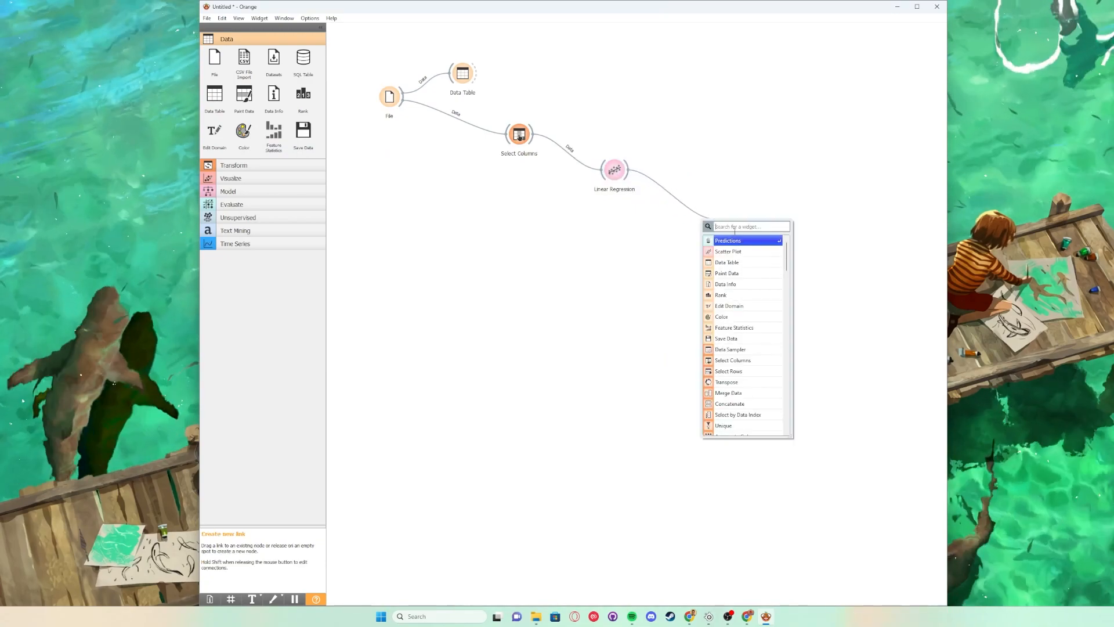
pyautogui.click(731, 240)
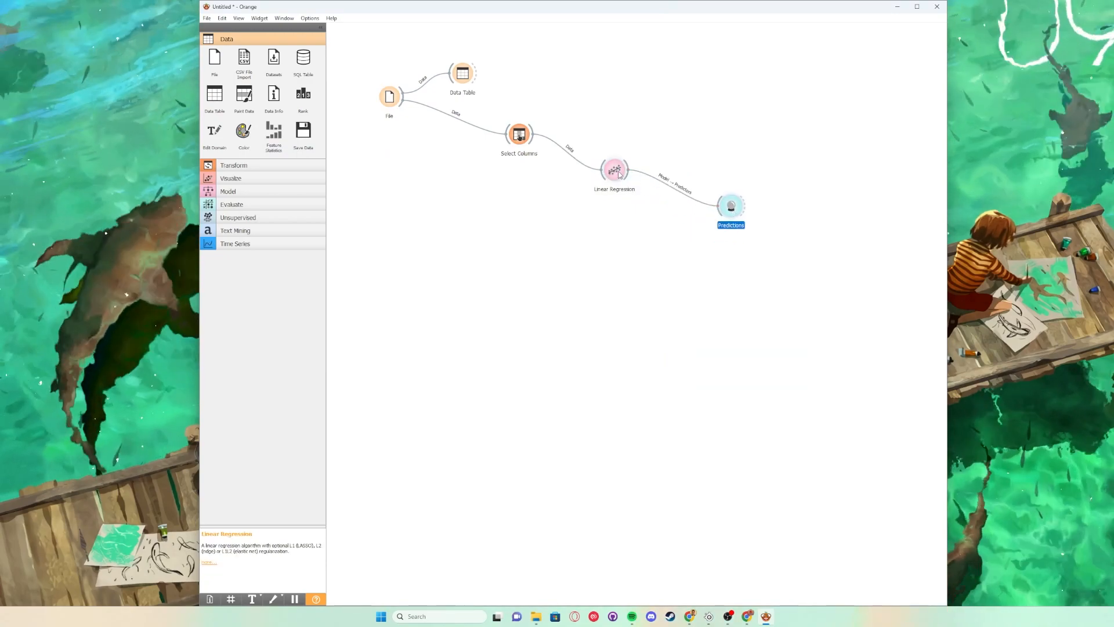
pyautogui.doubleClick(616, 170)
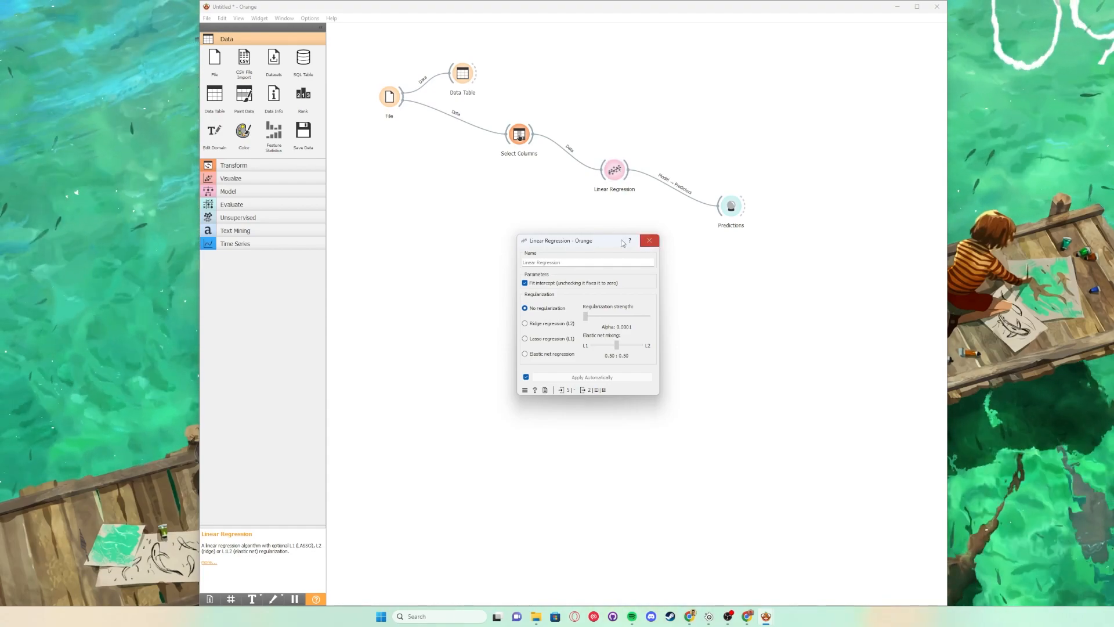
pyautogui.click(649, 240)
# Step: Add a second File widget loaded with Student Study Test Data.xlsx, and compare its columns with those of the training file
pyautogui.rightClick(385, 252)
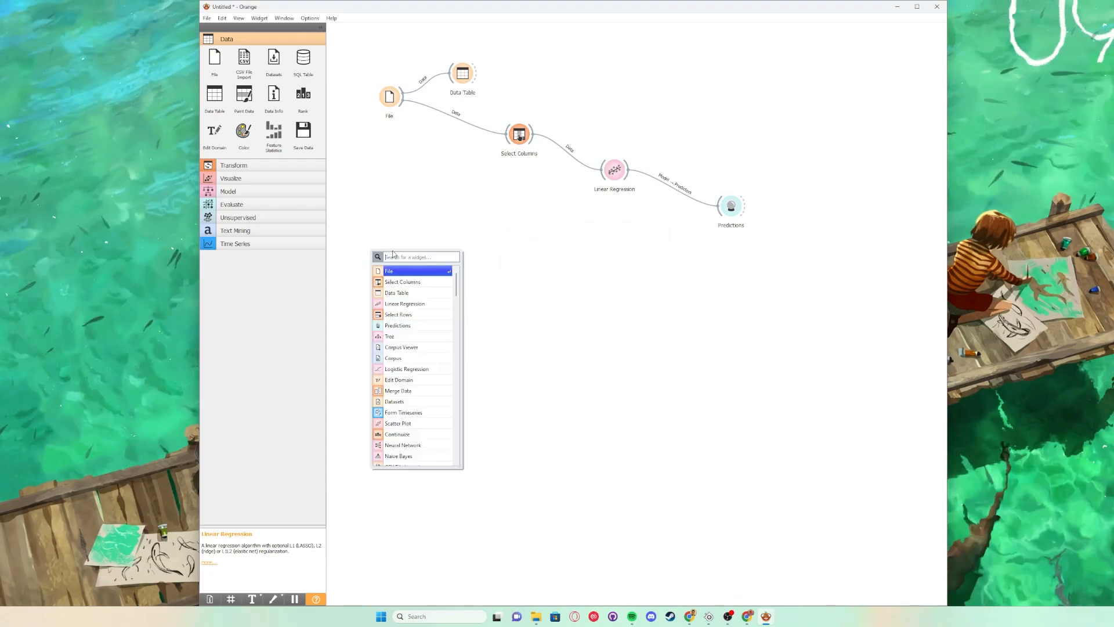
pyautogui.click(397, 275)
pyautogui.doubleClick(390, 250)
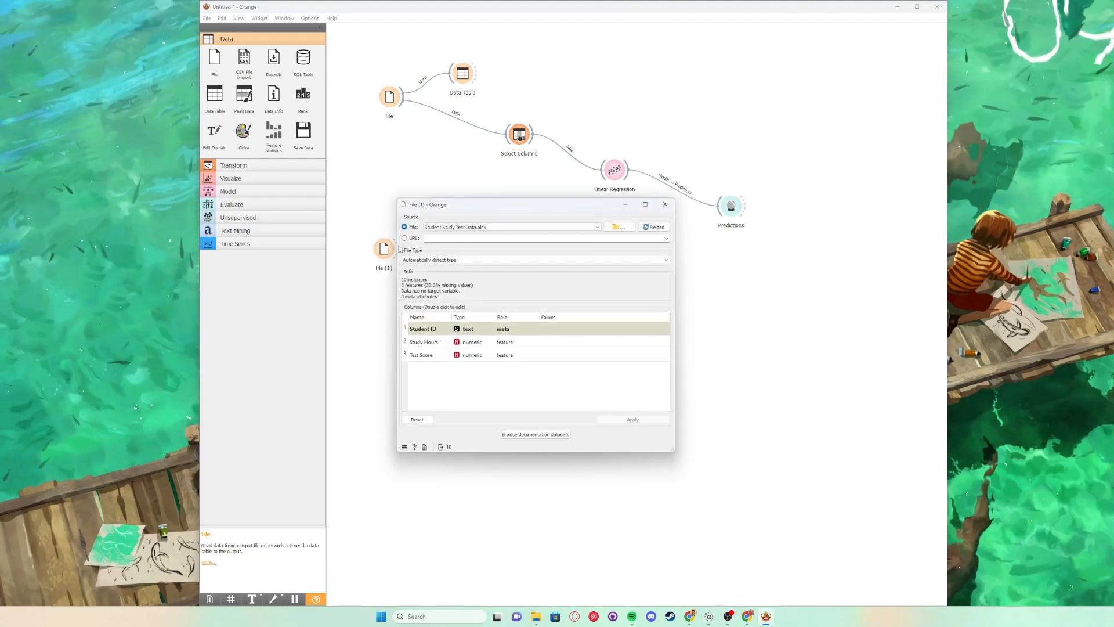
pyautogui.click(616, 229)
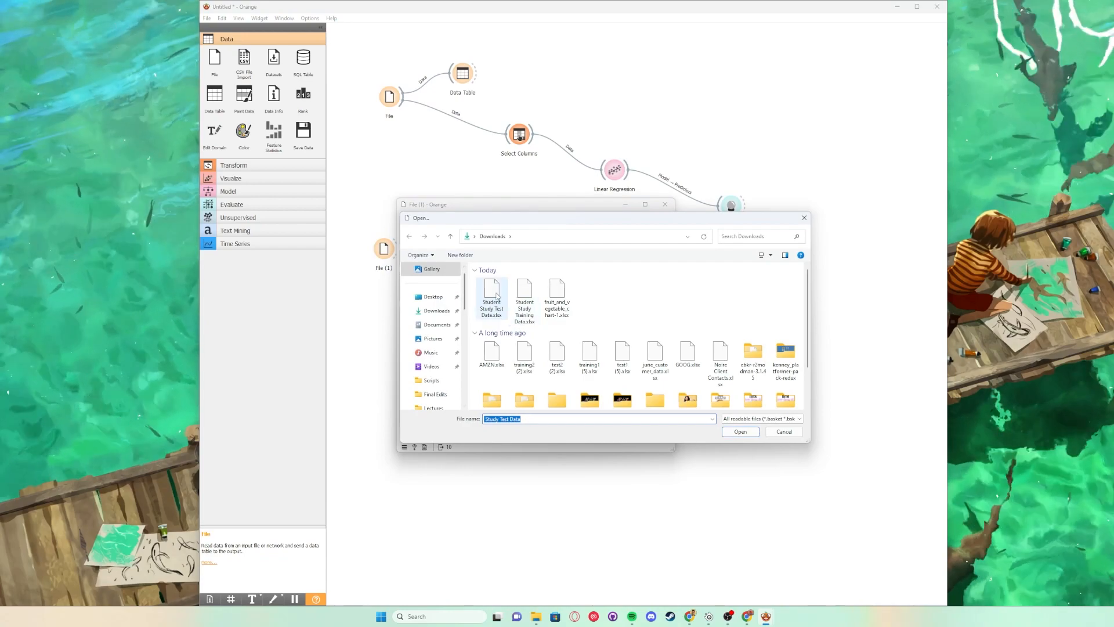
pyautogui.click(493, 294)
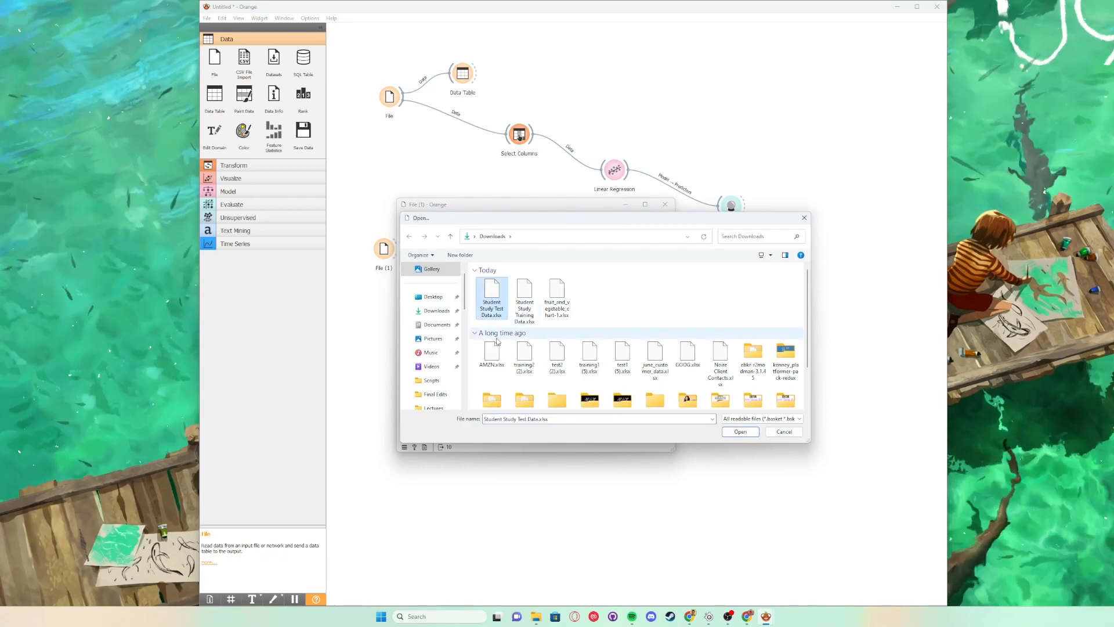
pyautogui.click(740, 432)
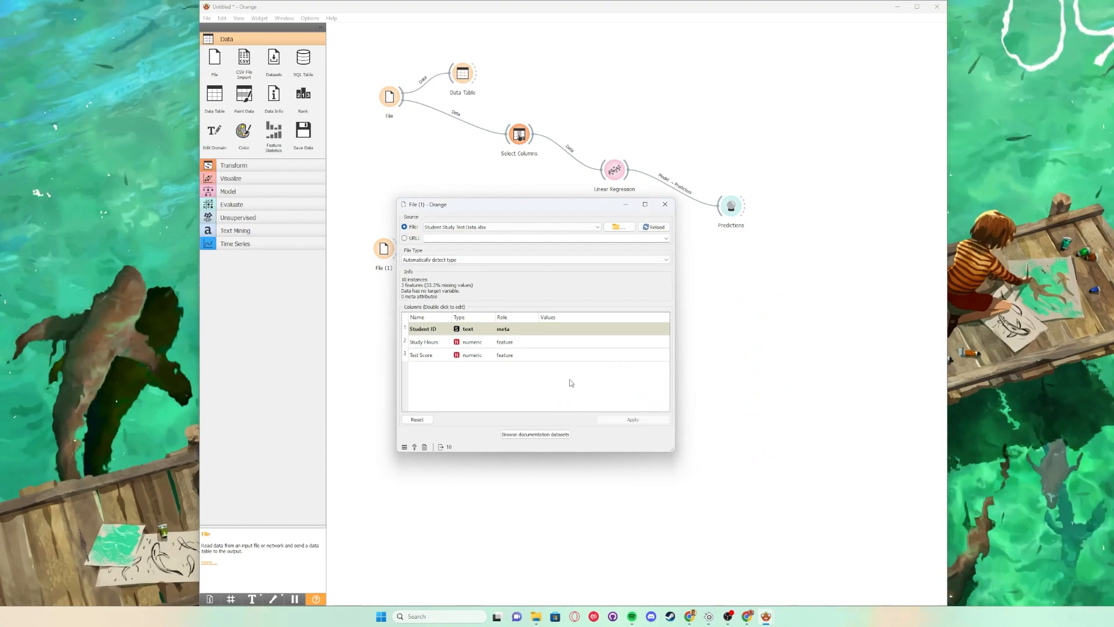
pyautogui.moveTo(496, 206); pyautogui.dragTo(485, 239)
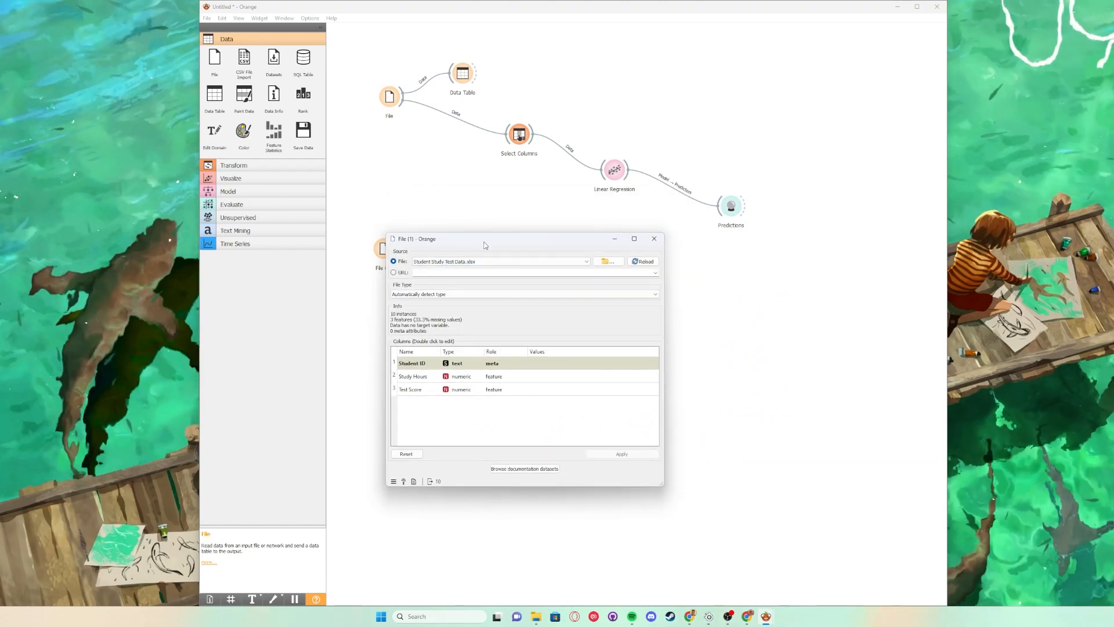
pyautogui.click(654, 239)
pyautogui.doubleClick(389, 96)
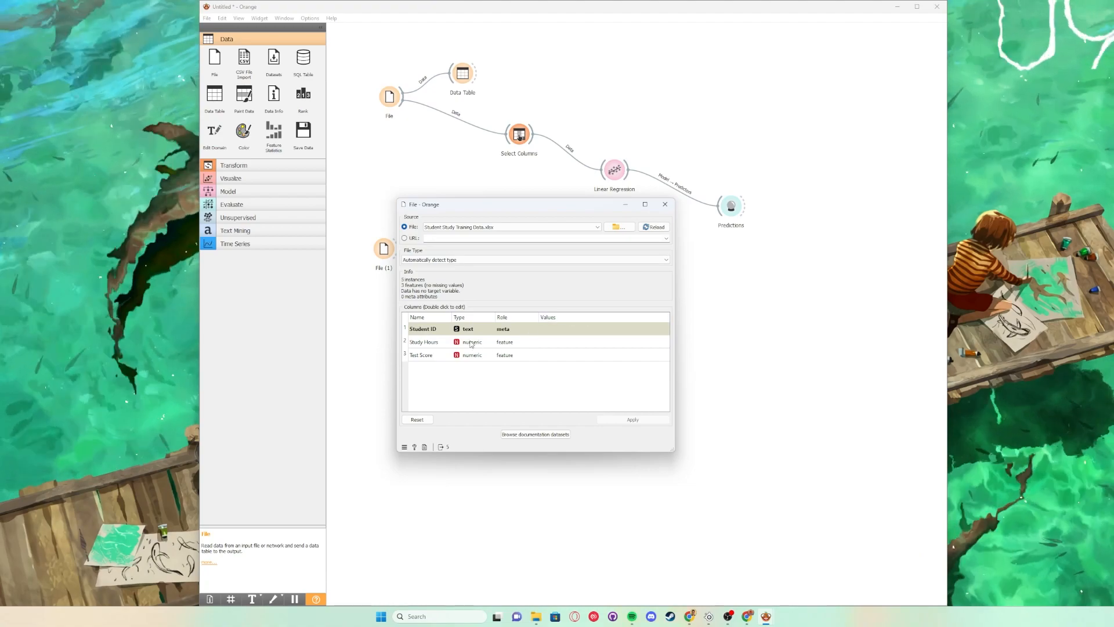
pyautogui.click(665, 204)
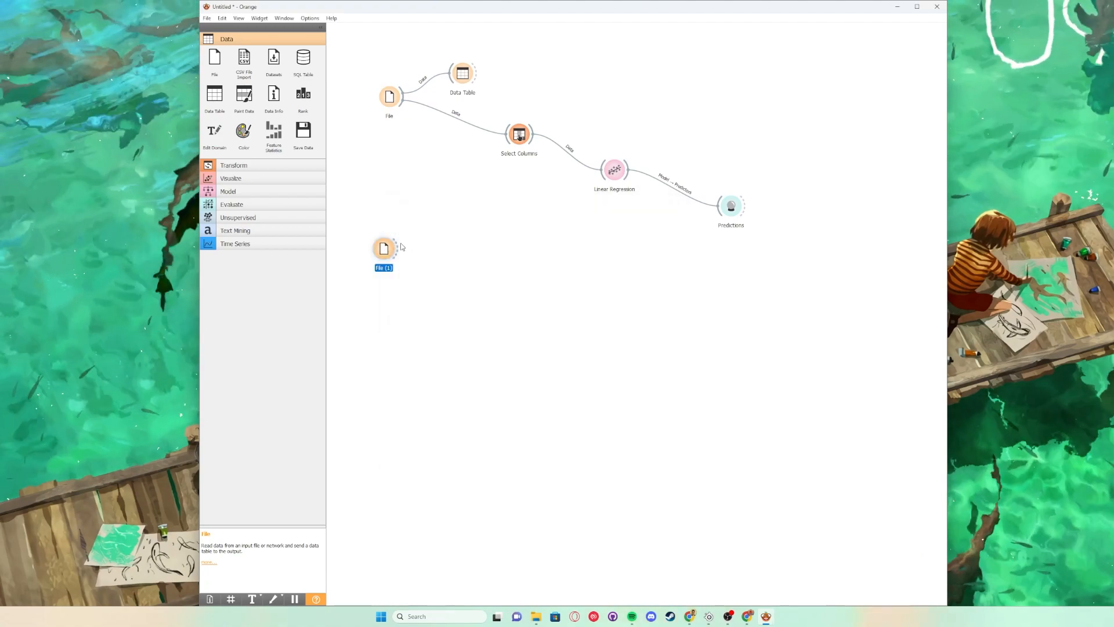
# Step: Connect a Data Table widget to the test data File widget and view the test rows in it
pyautogui.moveTo(397, 248); pyautogui.dragTo(417, 218)
pyautogui.click(442, 235)
pyautogui.doubleClick(439, 216)
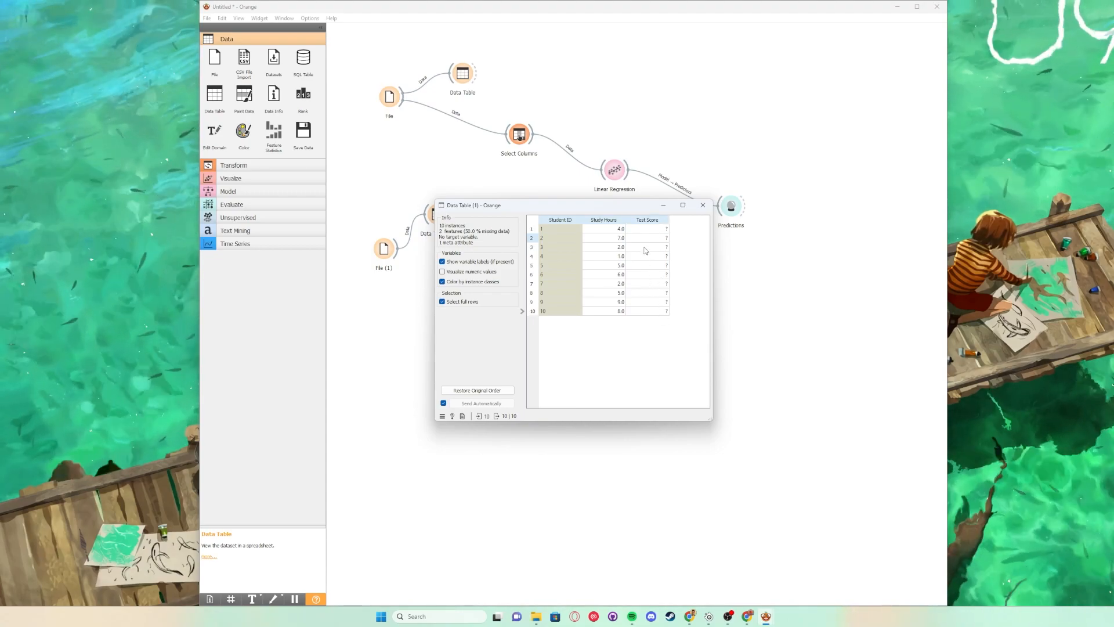
pyautogui.click(703, 205)
# Step: Link the test data File widget to Predictions and space out the Linear Regression, test File and test Data Table widgets
pyautogui.moveTo(615, 169); pyautogui.dragTo(612, 160)
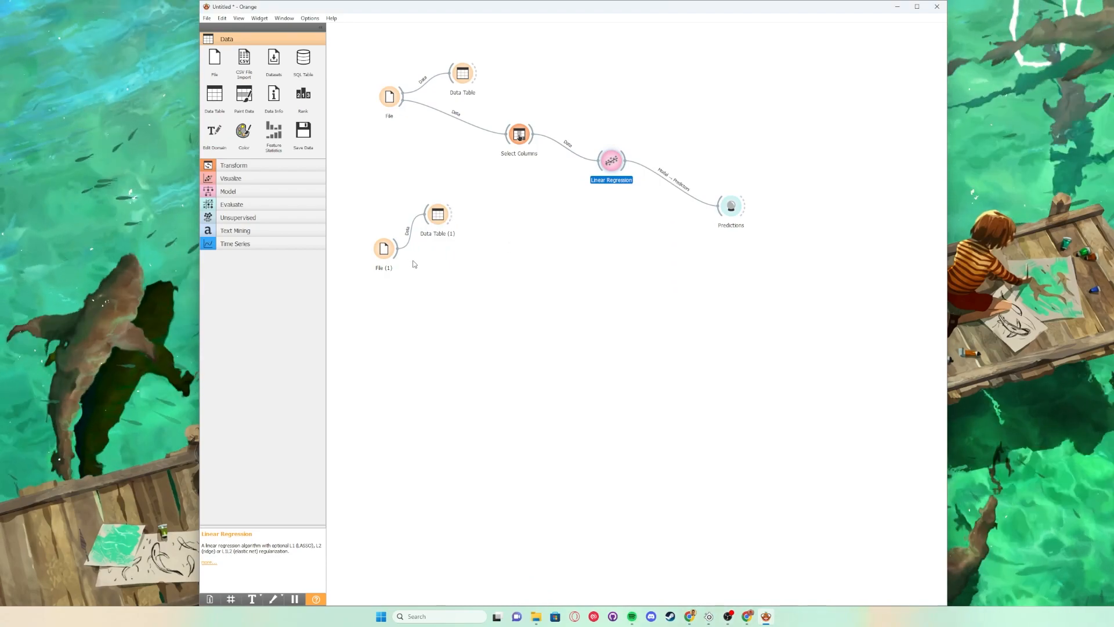
pyautogui.moveTo(406, 252); pyautogui.dragTo(730, 208)
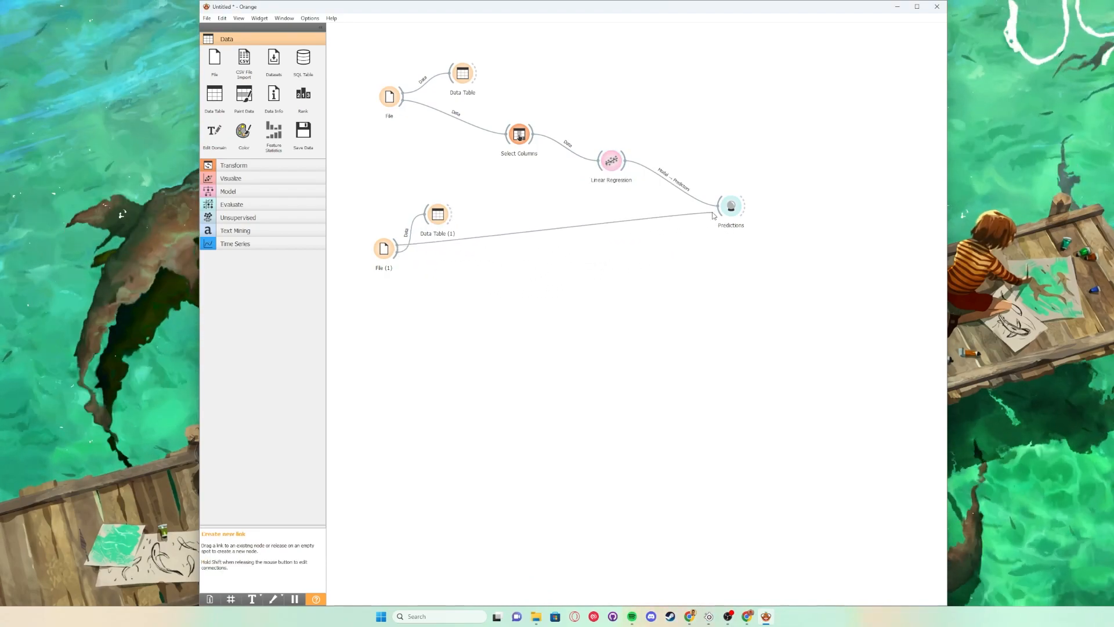
pyautogui.moveTo(390, 255)
pyautogui.mouseDown()
pyautogui.moveTo(404, 254)
pyautogui.moveTo(398, 273)
pyautogui.mouseUp()
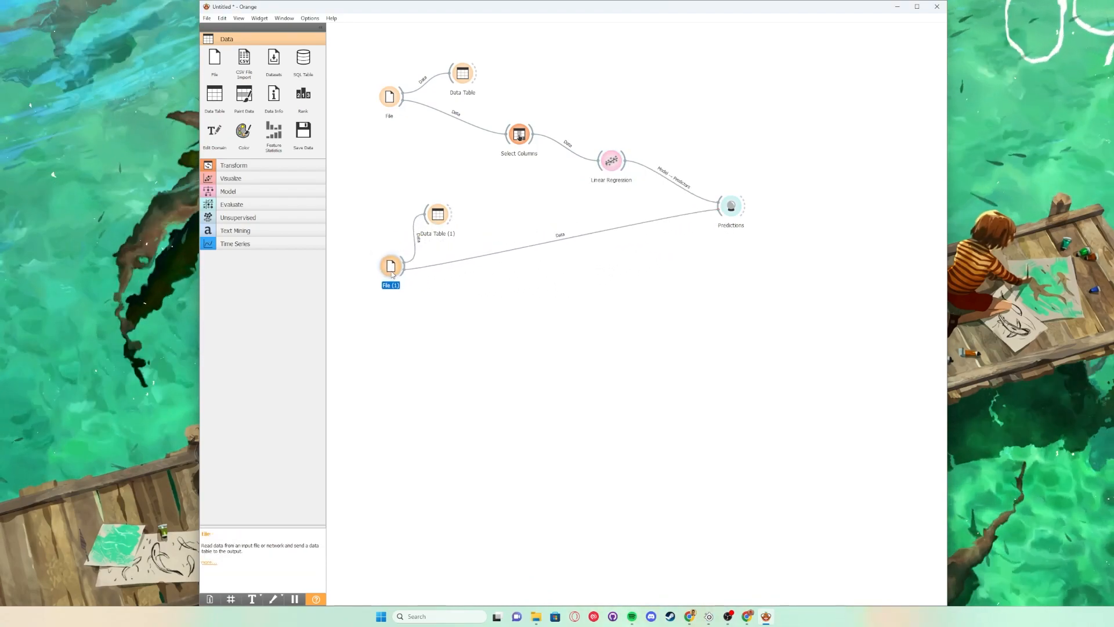
pyautogui.moveTo(438, 216); pyautogui.dragTo(462, 219)
# Step: Open the Predictions results and examine the Linear Regression score predicted for each student's study hours
pyautogui.doubleClick(732, 209)
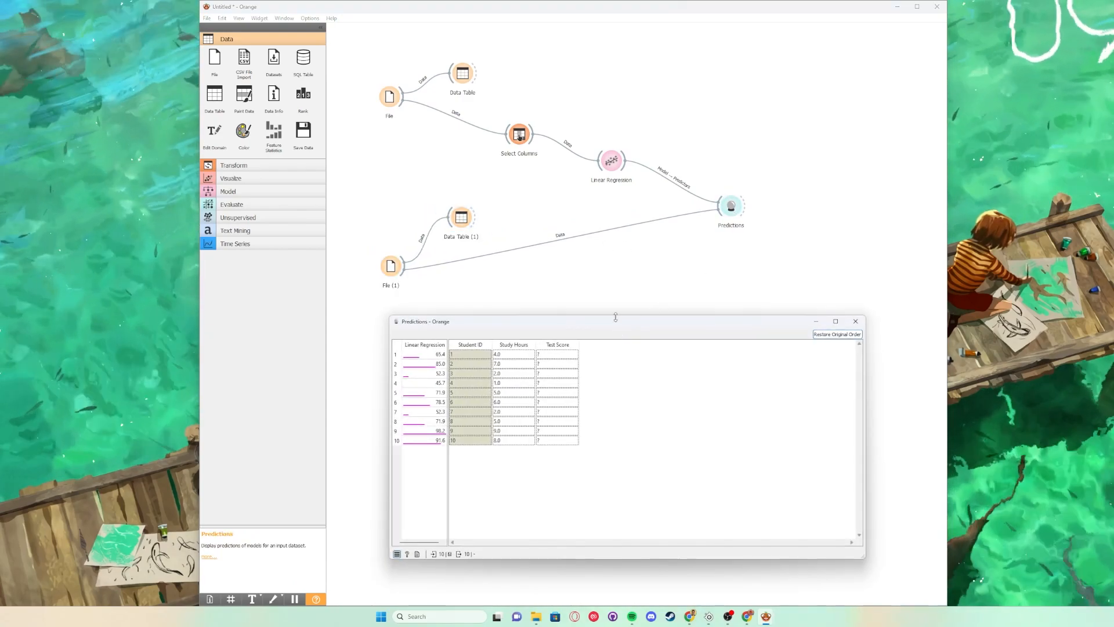
pyautogui.moveTo(620, 324); pyautogui.dragTo(670, 287)
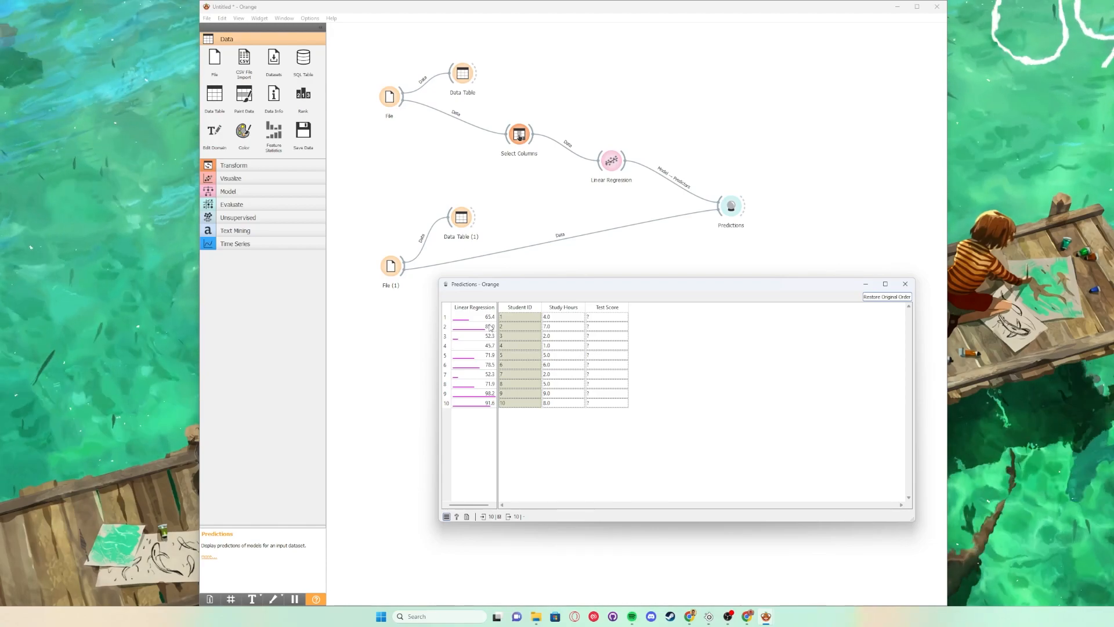
pyautogui.moveTo(535, 285); pyautogui.dragTo(474, 311)
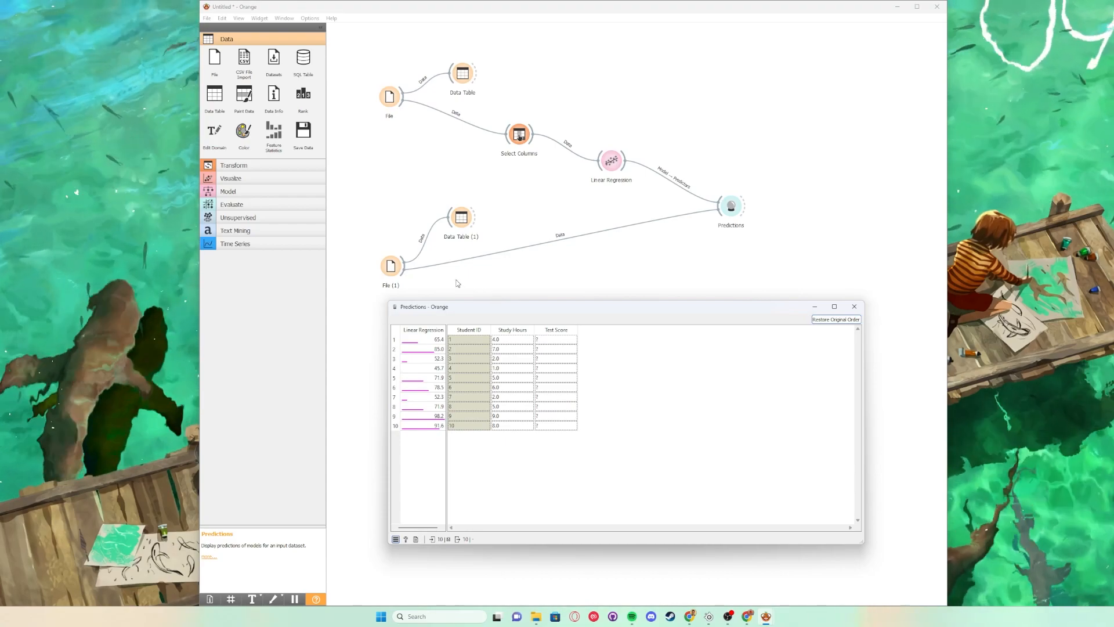
pyautogui.moveTo(483, 309); pyautogui.dragTo(453, 325)
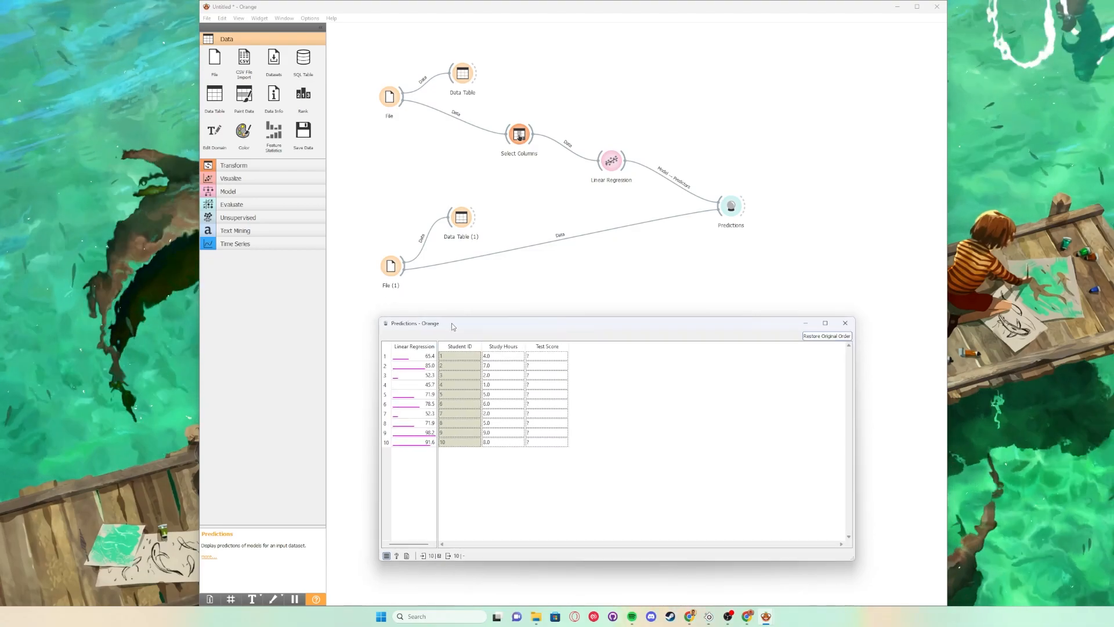